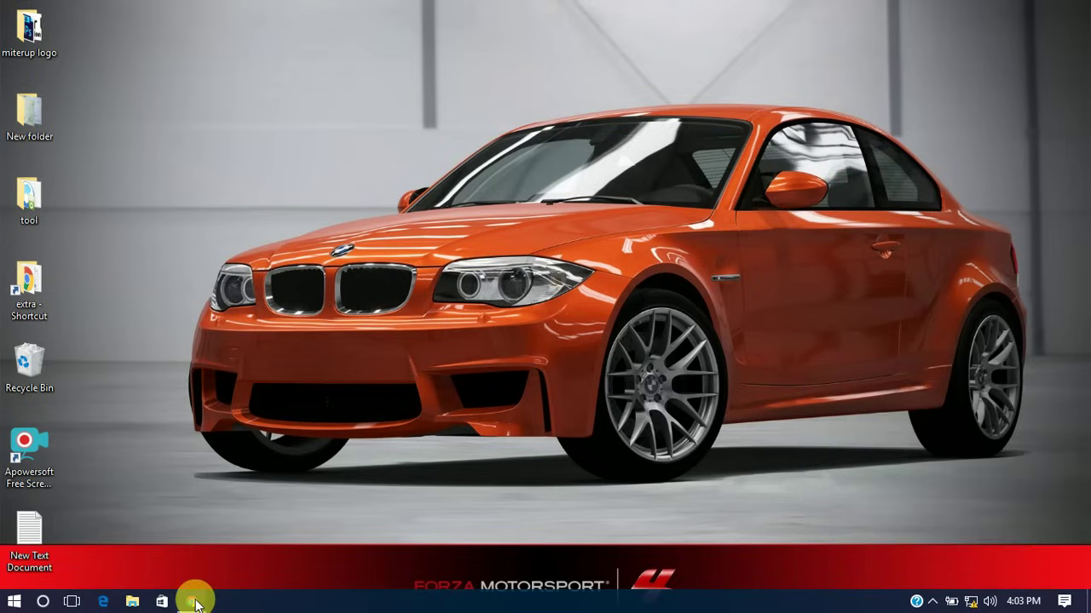
Open the router's Status page at 192.168.0.1 in Google Chrome
{"action": "left_click", "coordinate": [191, 602]}
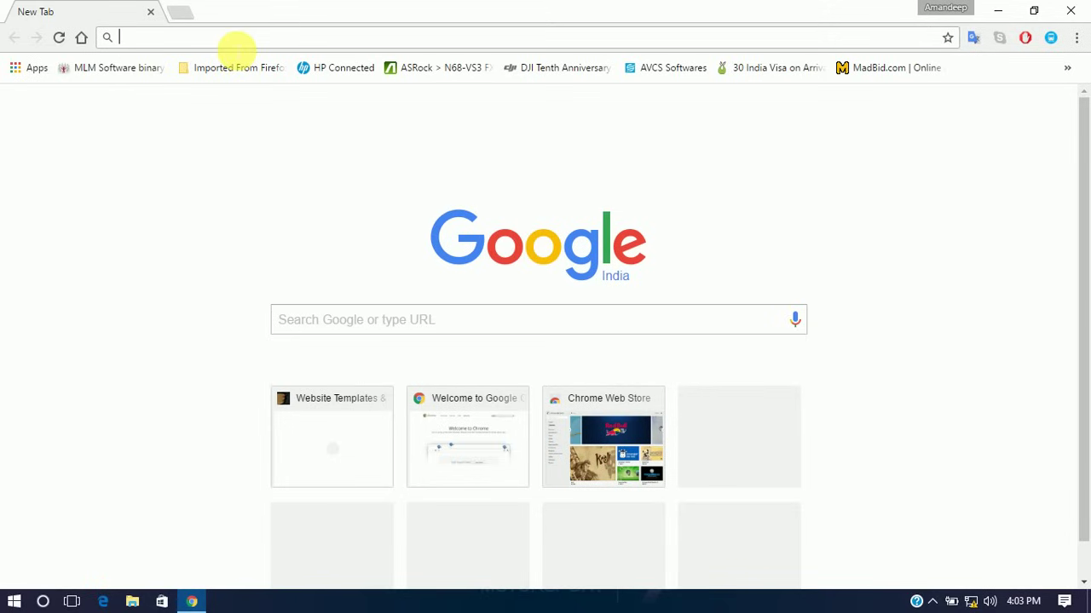
{"action": "type", "text": "192.168.0.1"}
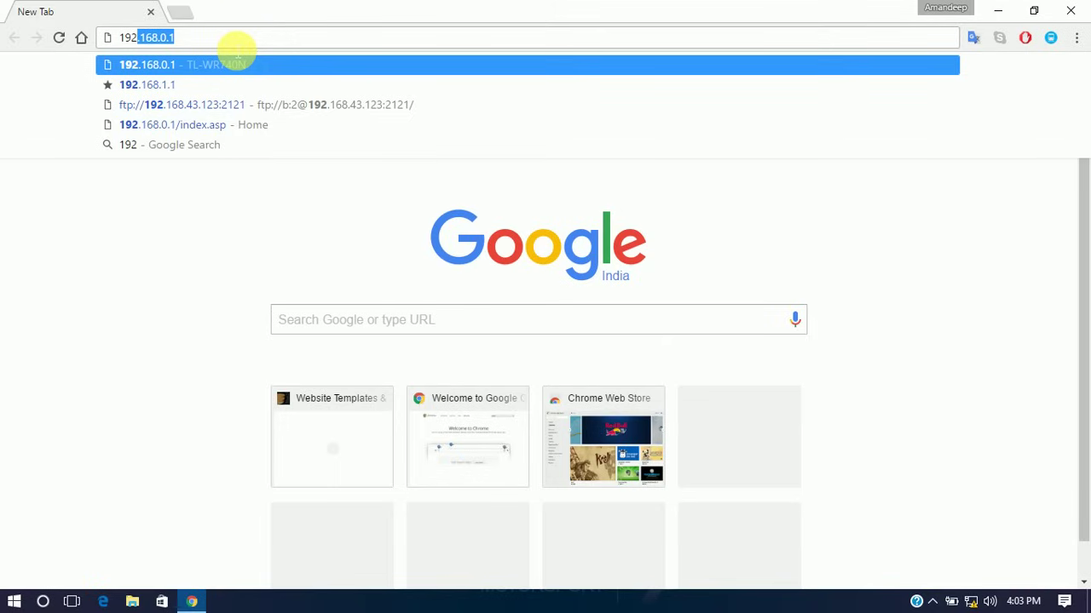
{"action": "key", "text": "Right"}
{"action": "key", "text": "Return"}
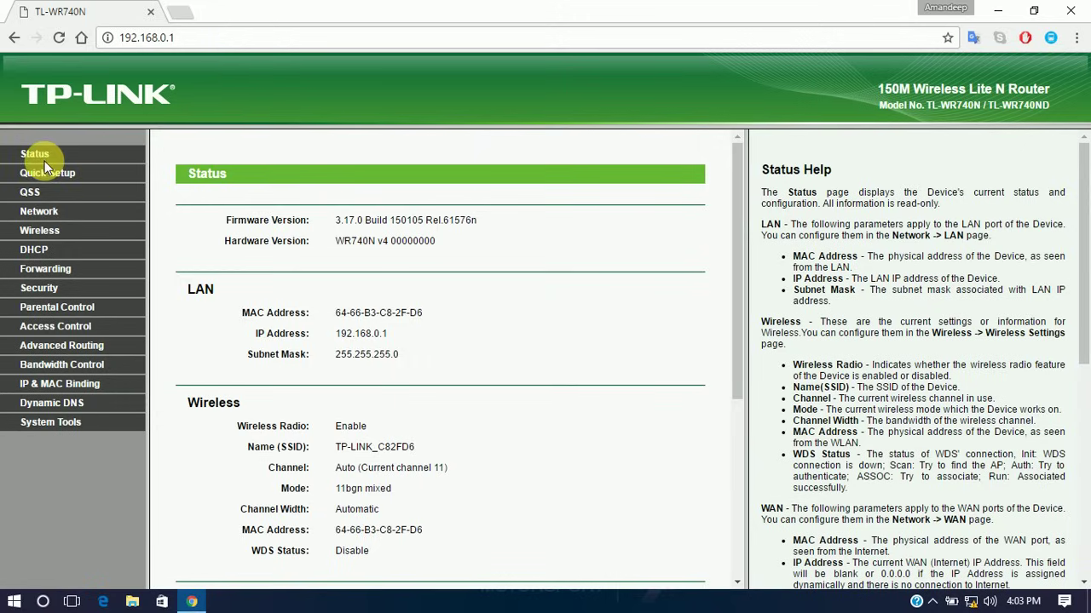
Rename the wireless network from TP-LINK_C82FD6 to ASP
{"action": "left_click", "coordinate": [44, 233]}
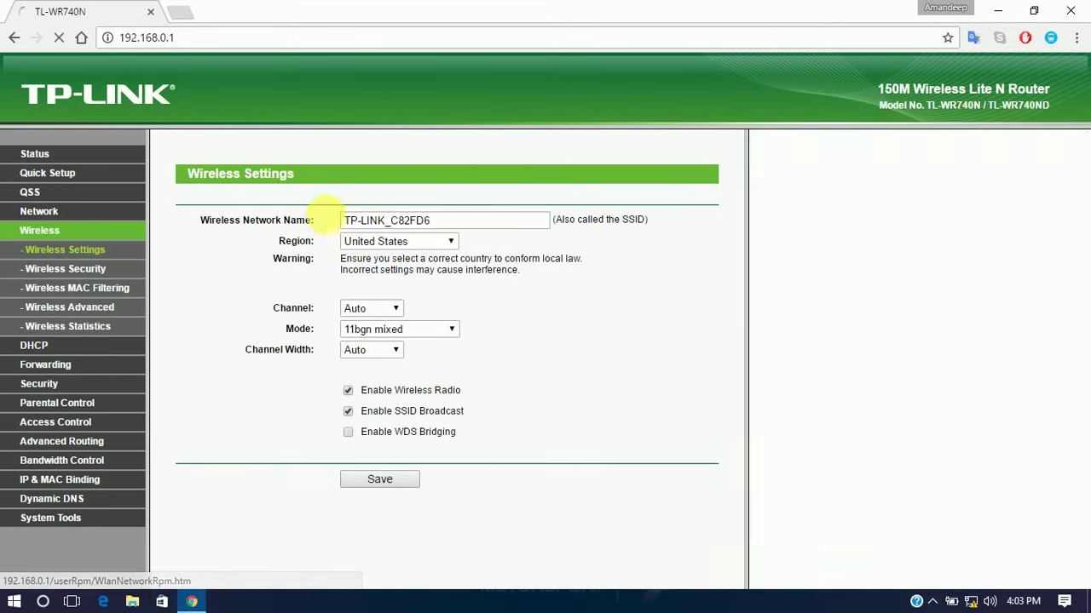
{"action": "left_click", "coordinate": [449, 221]}
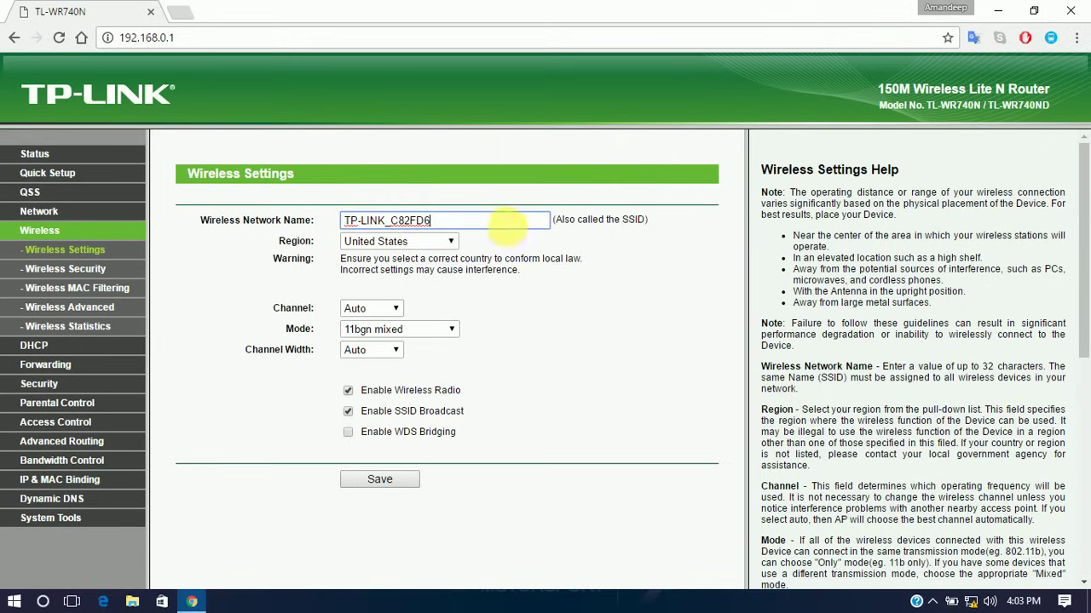
{"action": "left_click_drag", "start_coordinate": [507, 227], "coordinate": [290, 222]}
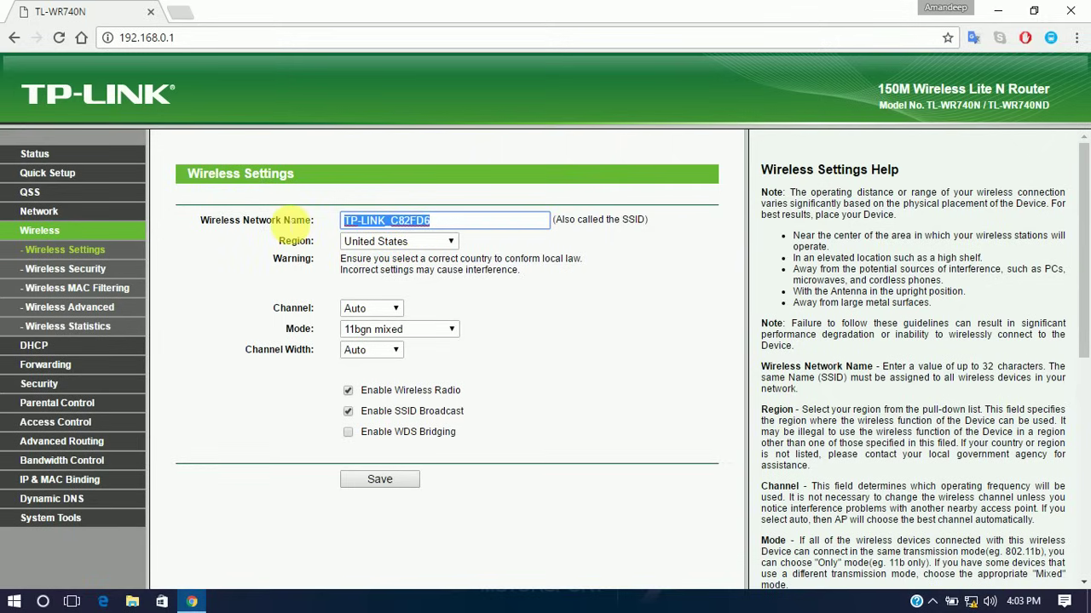
{"action": "key", "text": "BackSpace"}
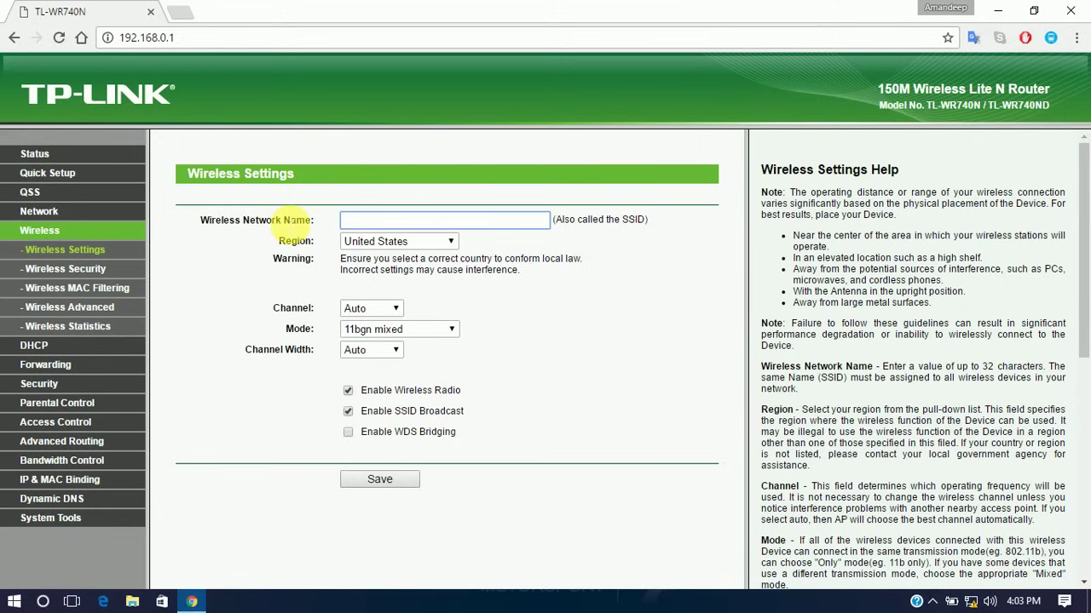
{"action": "type", "text": "as"}
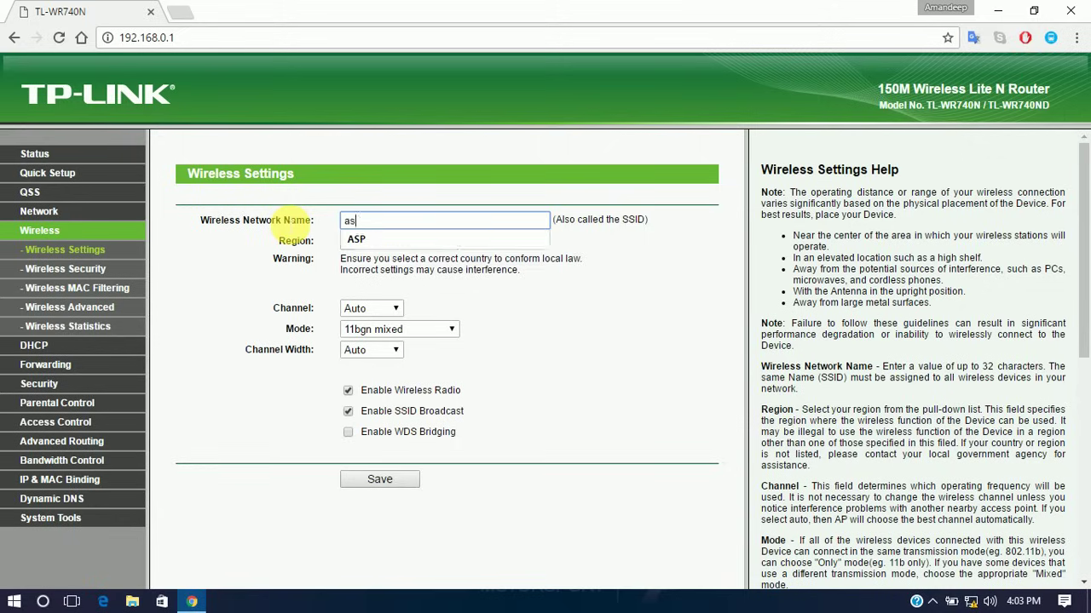
{"action": "left_click", "coordinate": [356, 239]}
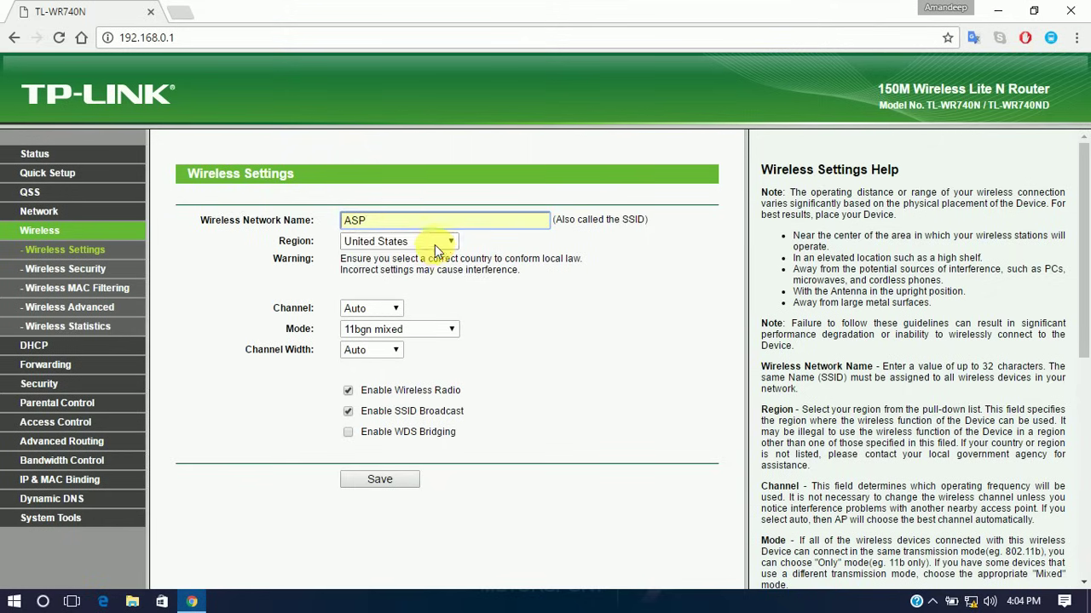
Set the wireless region to India
{"action": "left_click", "coordinate": [436, 243]}
{"action": "type", "text": "in"}
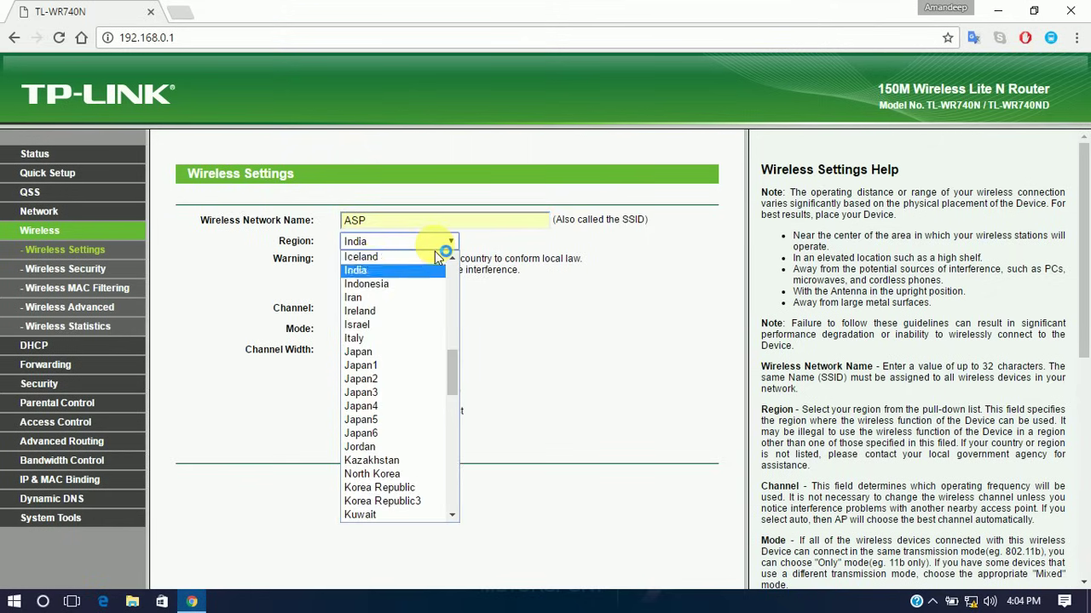
{"action": "left_click", "coordinate": [368, 271]}
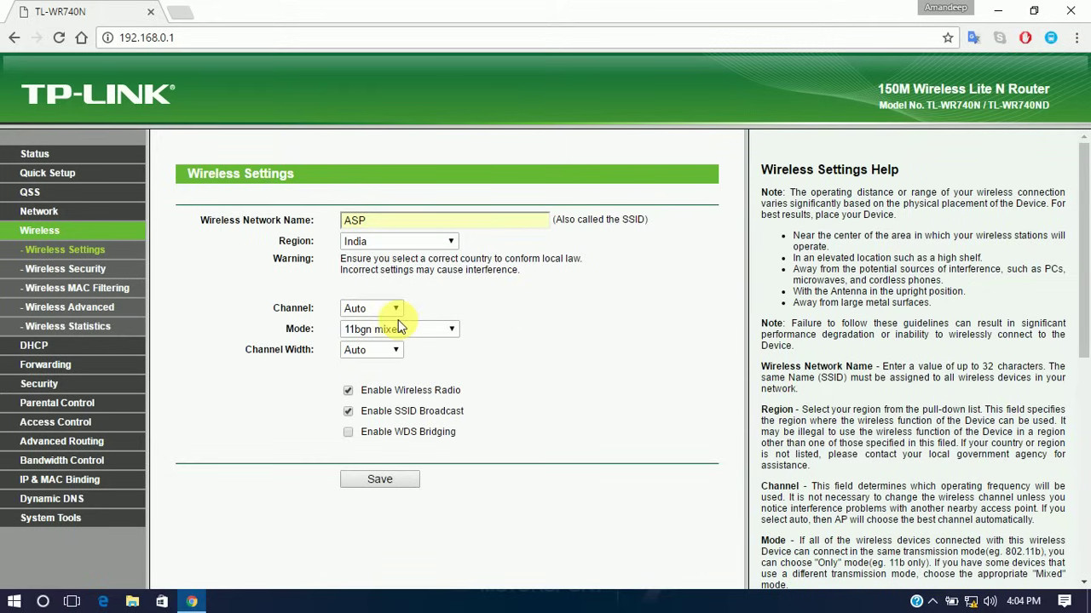
Enable WDS bridging and enter ASP as the SSID to be bridged
{"action": "left_click", "coordinate": [349, 434]}
{"action": "scroll", "coordinate": [534, 389], "scroll_direction": "down", "scroll_amount": 2}
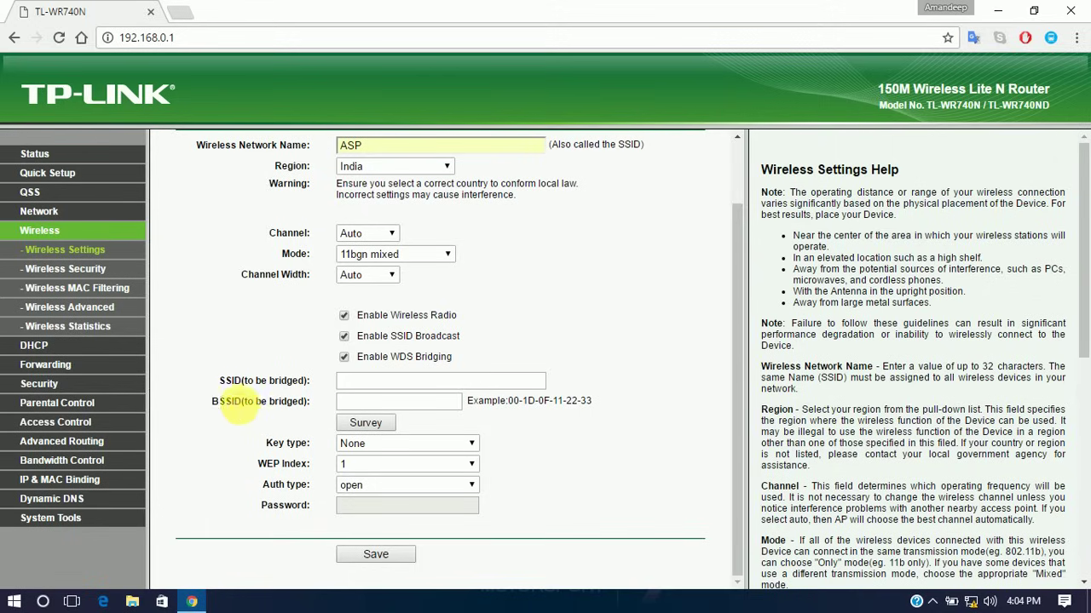
{"action": "left_click", "coordinate": [418, 391]}
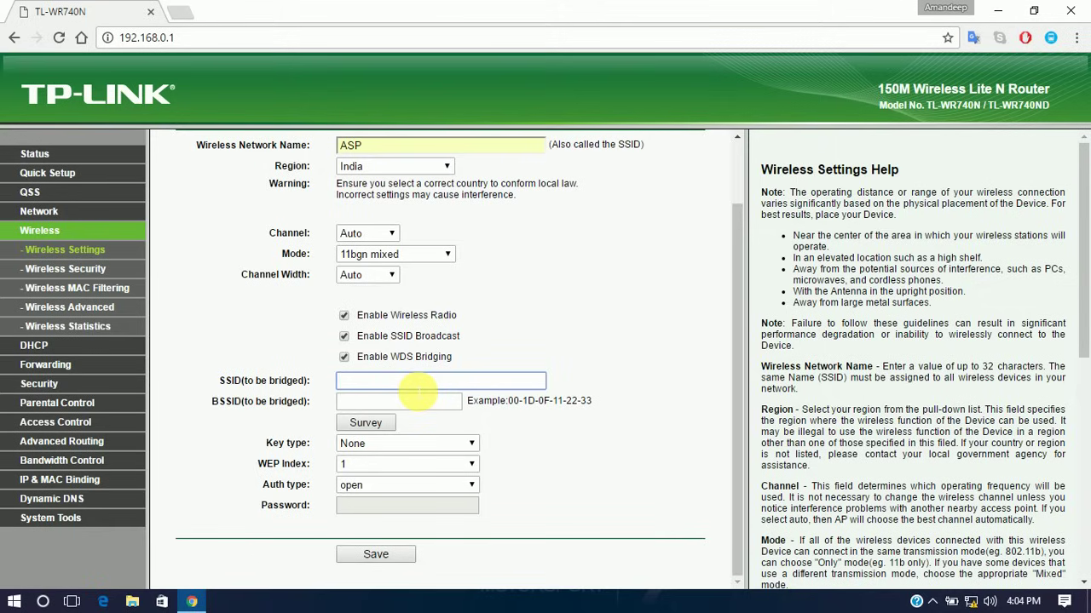
{"action": "type", "text": "ASP"}
{"action": "key", "text": "Tab"}
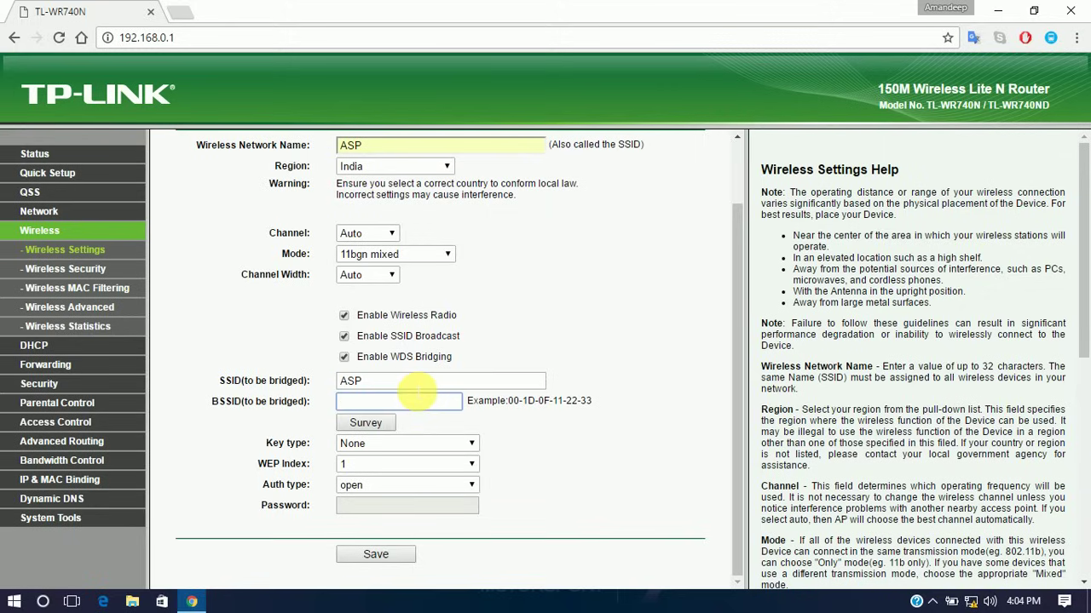
Survey nearby networks and connect the bridge to ASP, which uses channel 6
{"action": "left_click", "coordinate": [383, 425]}
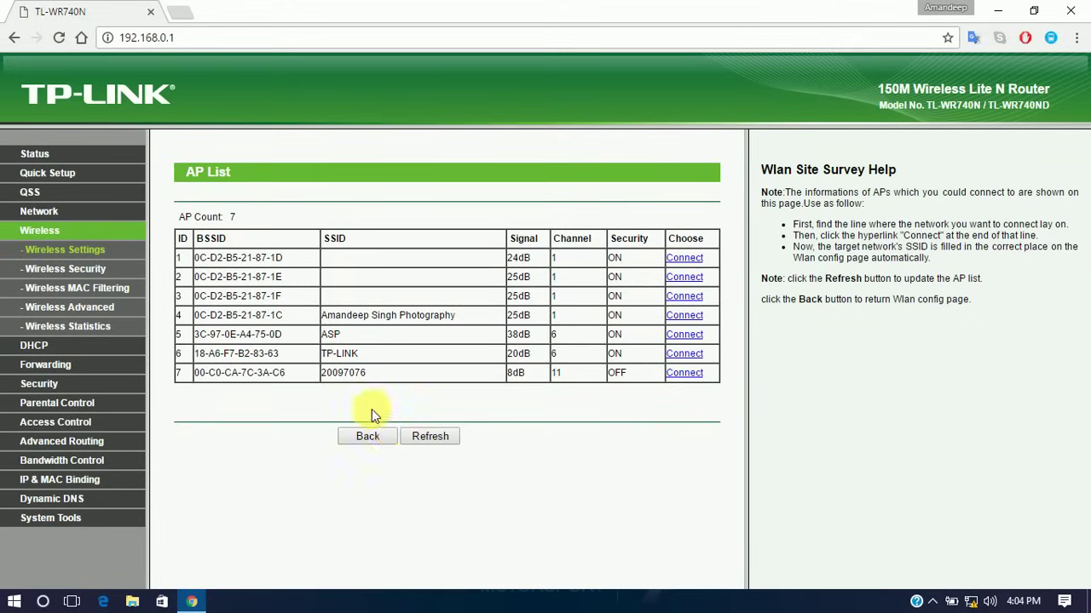
{"action": "double_click", "coordinate": [330, 335]}
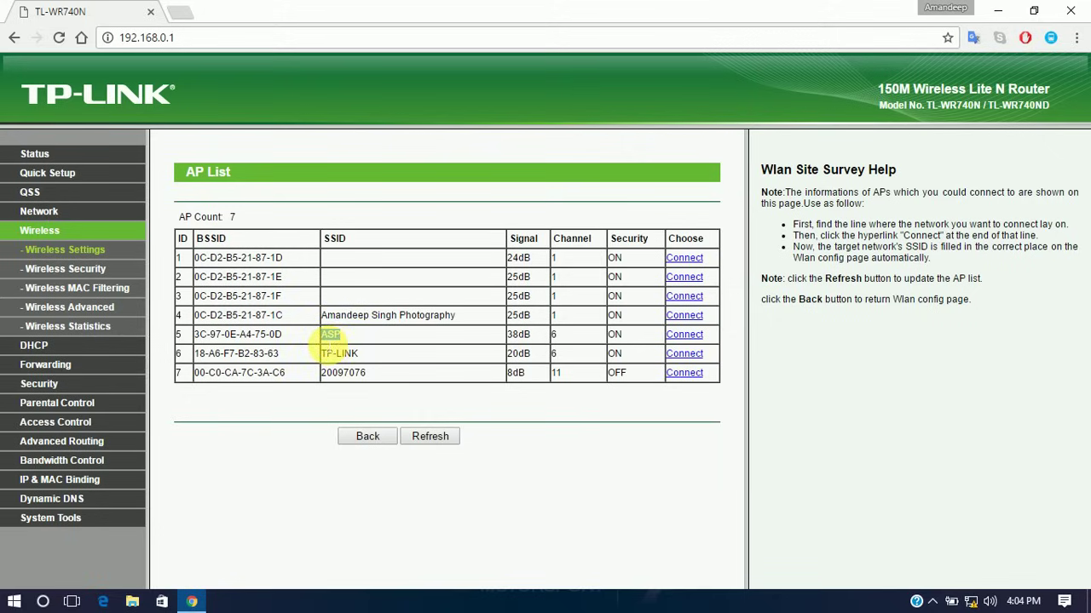
{"action": "left_click_drag", "start_coordinate": [328, 338], "coordinate": [446, 340]}
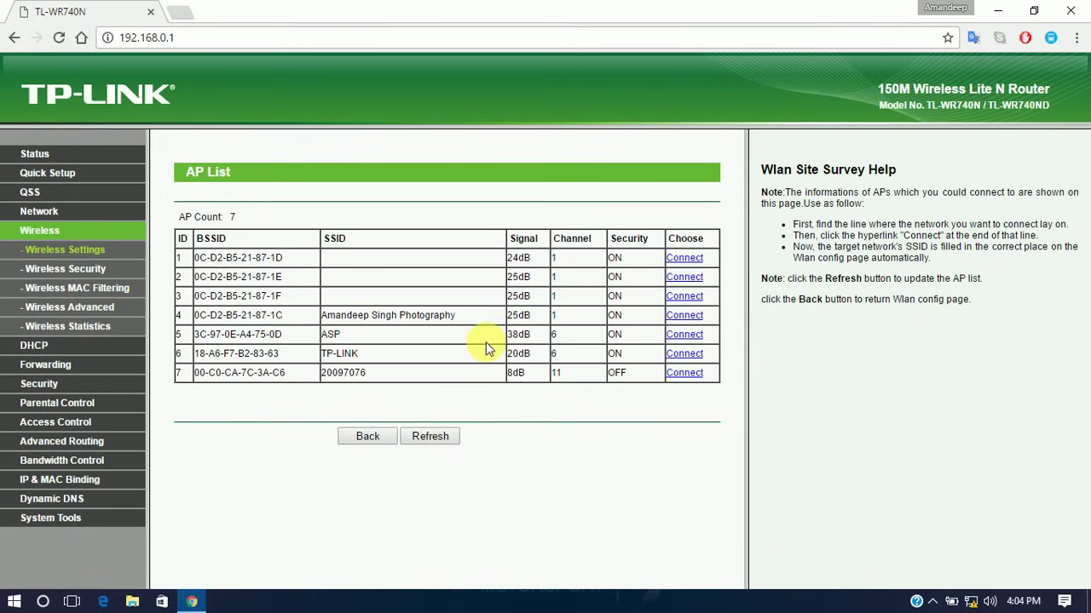
{"action": "double_click", "coordinate": [553, 335]}
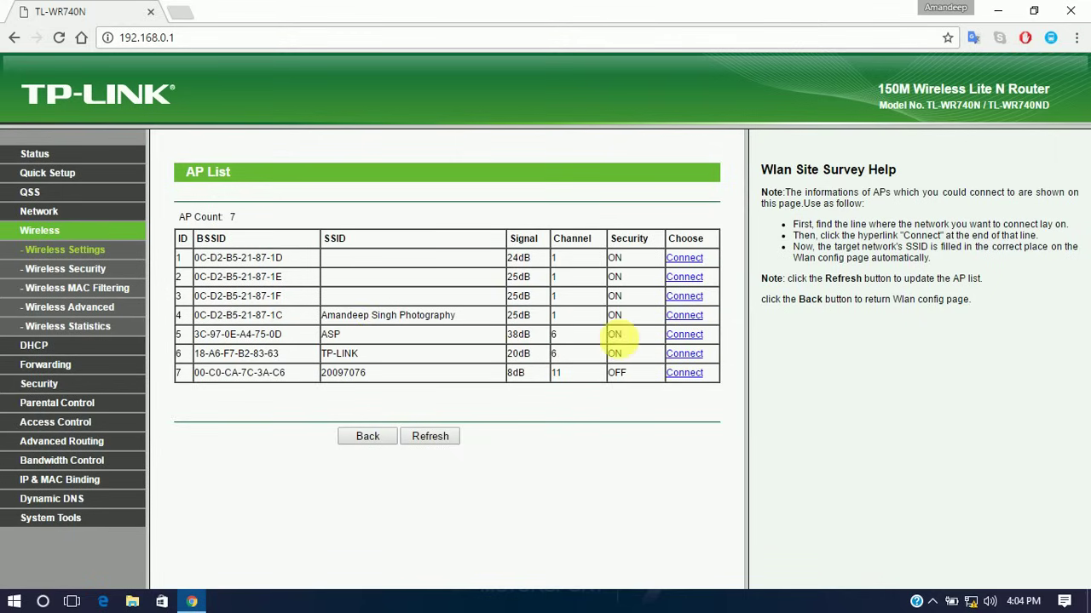
{"action": "left_click", "coordinate": [686, 335]}
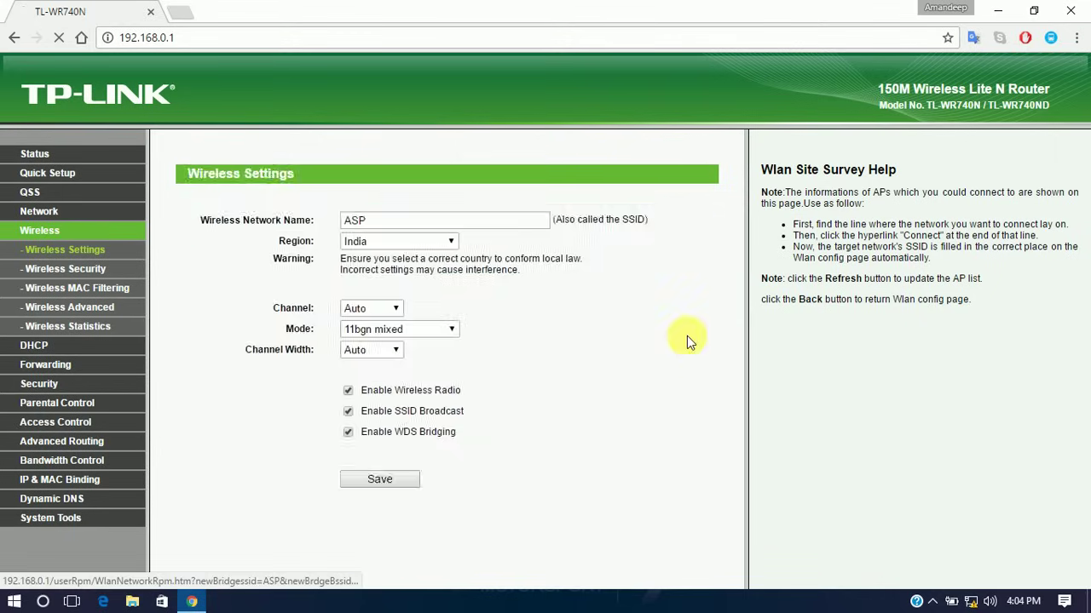
Set the wireless channel to 6 to match the ASP network
{"action": "left_click_drag", "start_coordinate": [264, 308], "coordinate": [381, 314]}
{"action": "left_click", "coordinate": [381, 313]}
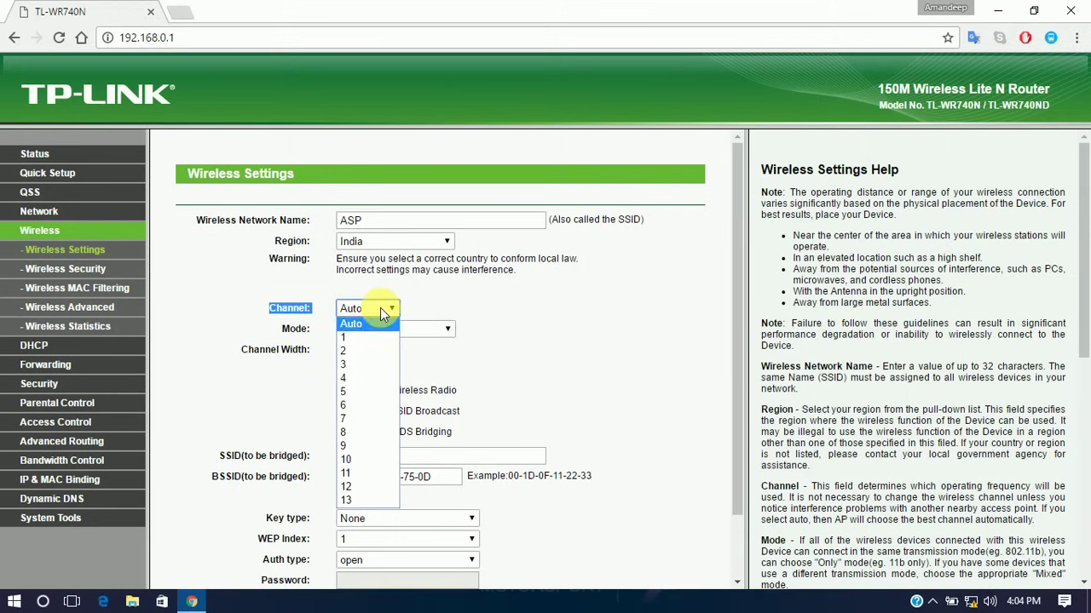
{"action": "left_click", "coordinate": [349, 397]}
{"action": "scroll", "coordinate": [543, 357], "scroll_direction": "down", "scroll_amount": 2}
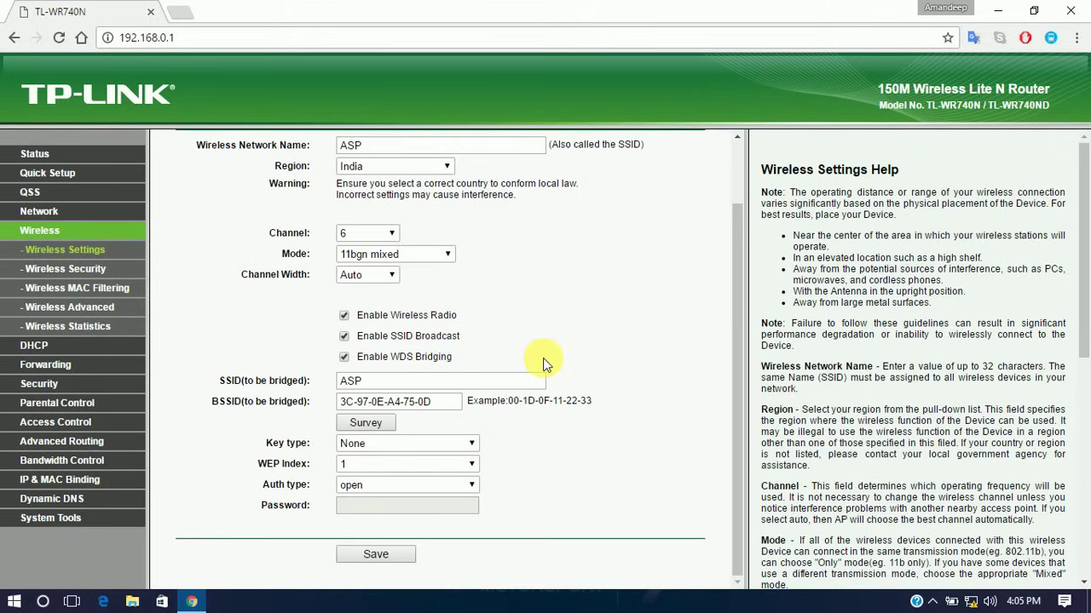
Set the bridge key type to WPA-PSK/WPA2-PSK, enter the ASP network's password, and save
{"action": "left_click", "coordinate": [367, 445]}
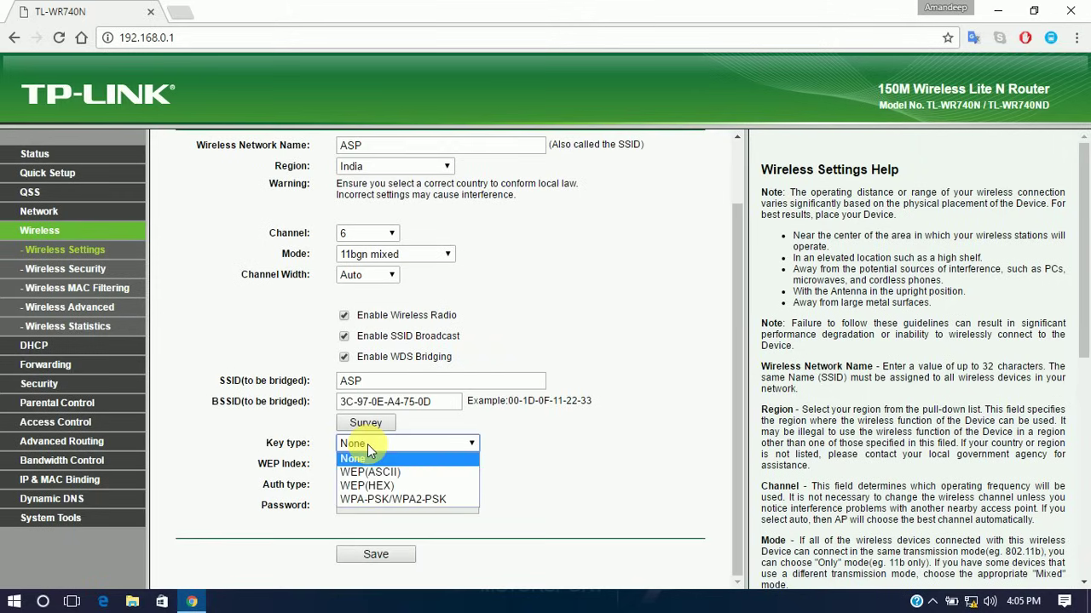
{"action": "left_click", "coordinate": [456, 500]}
{"action": "left_click", "coordinate": [401, 507]}
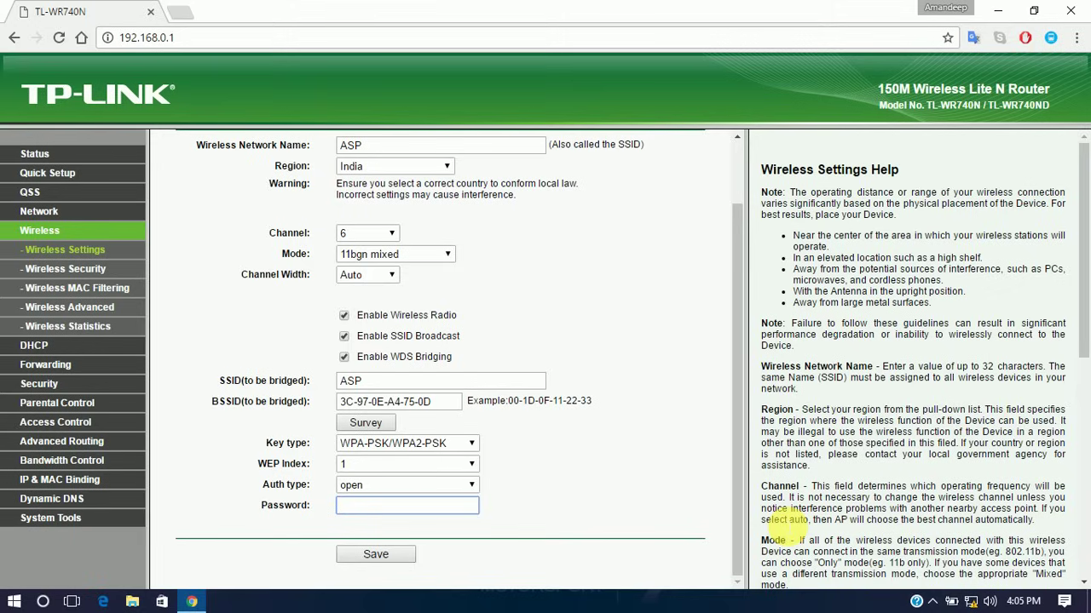
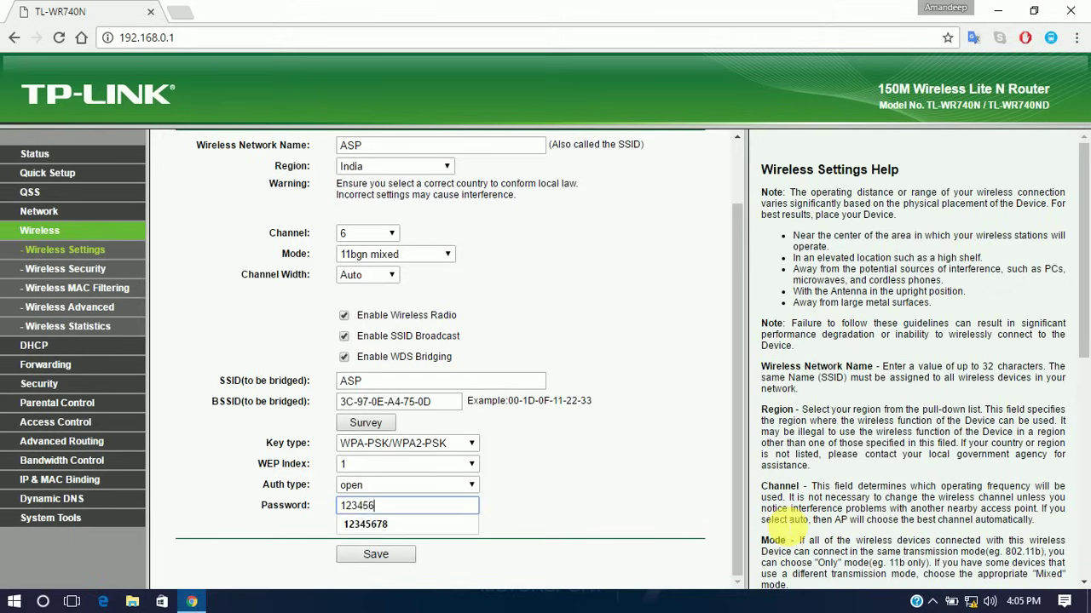
{"action": "left_click", "coordinate": [431, 525]}
{"action": "left_click", "coordinate": [373, 557]}
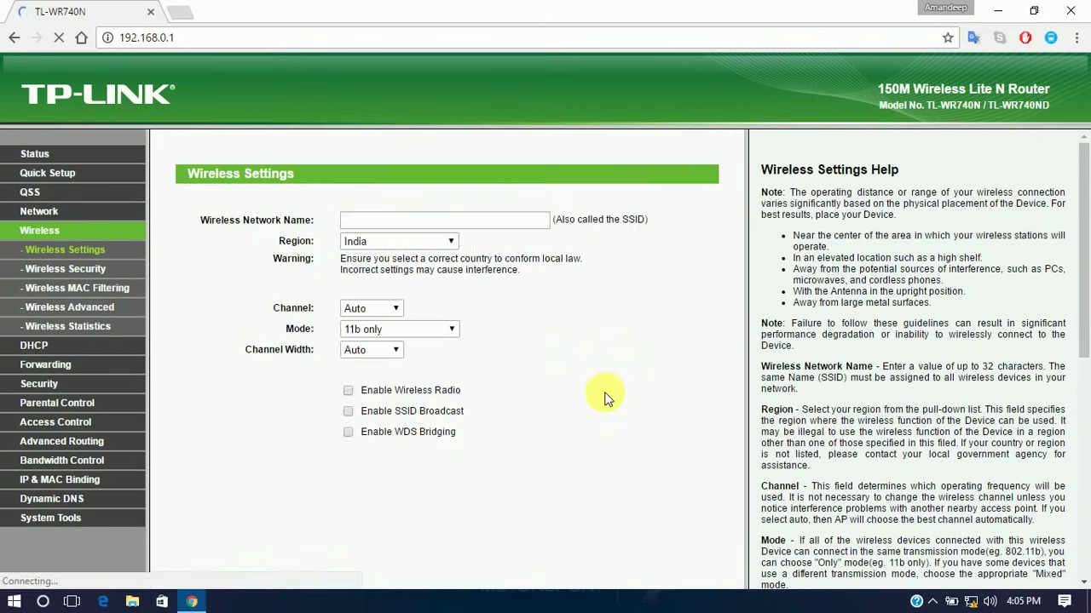
{"action": "scroll", "coordinate": [605, 398], "scroll_direction": "down", "scroll_amount": 2}
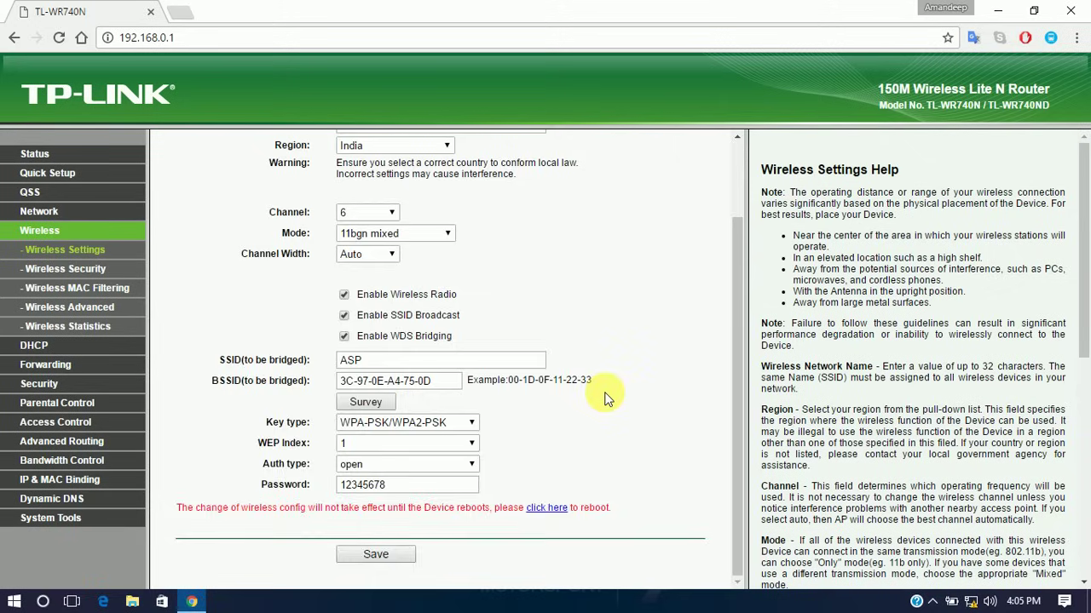
{"action": "scroll", "coordinate": [605, 398], "scroll_direction": "up", "scroll_amount": 2}
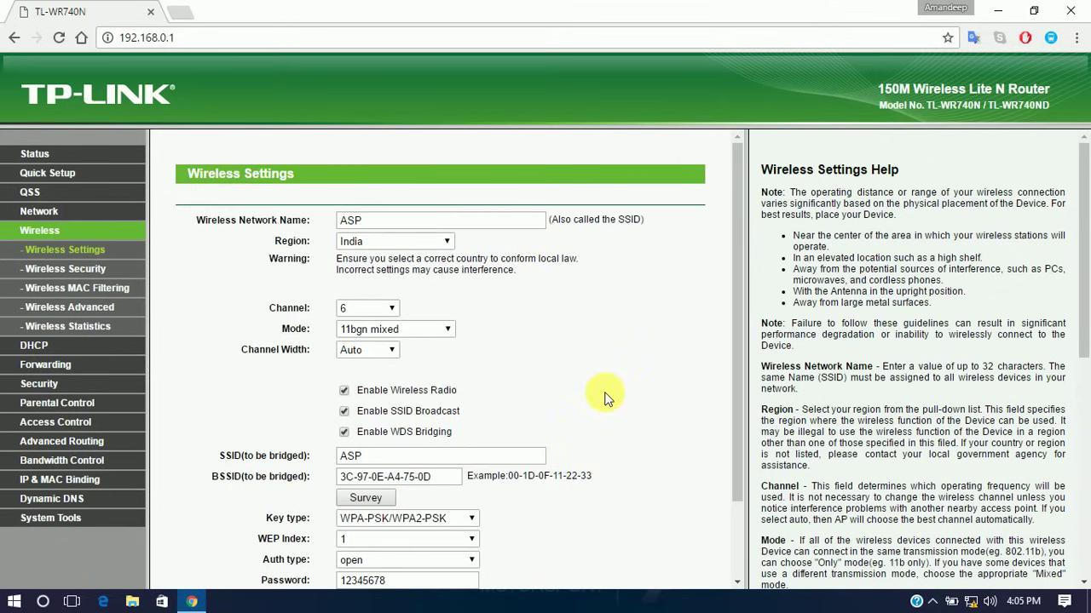
Select WPA/WPA2 - Personal on Wireless Security, enter a wireless password, save, and accept the reboot notice
{"action": "left_click", "coordinate": [81, 268]}
{"action": "left_click", "coordinate": [209, 262]}
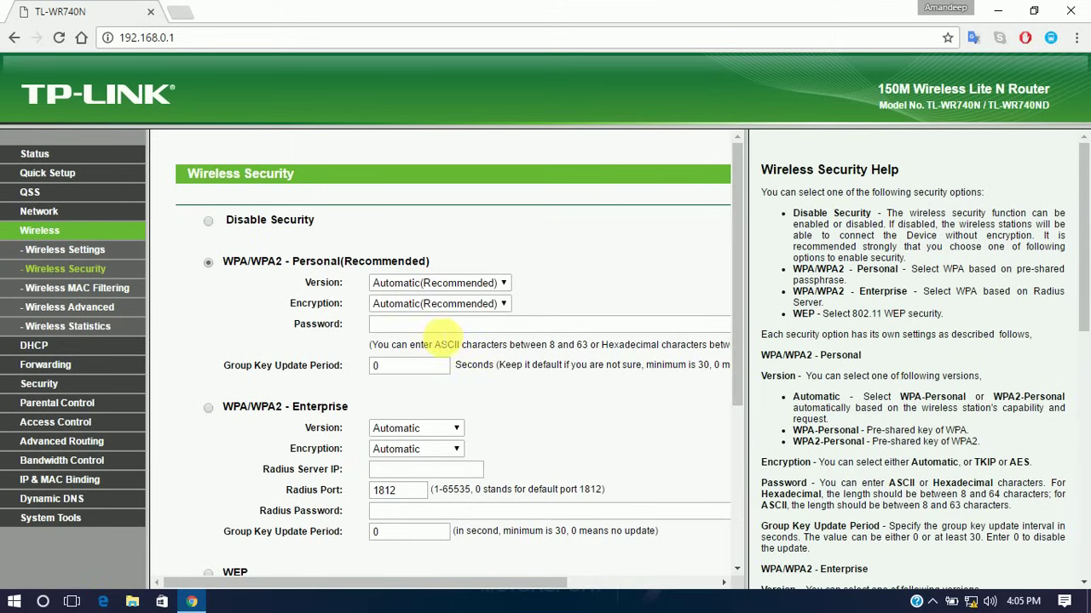
{"action": "left_click", "coordinate": [444, 326]}
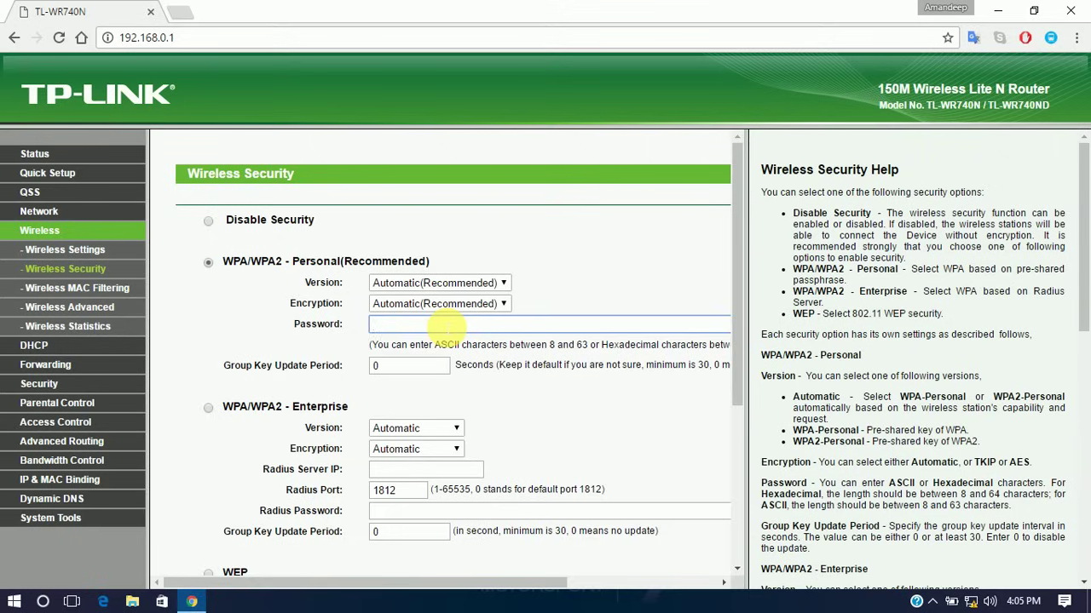
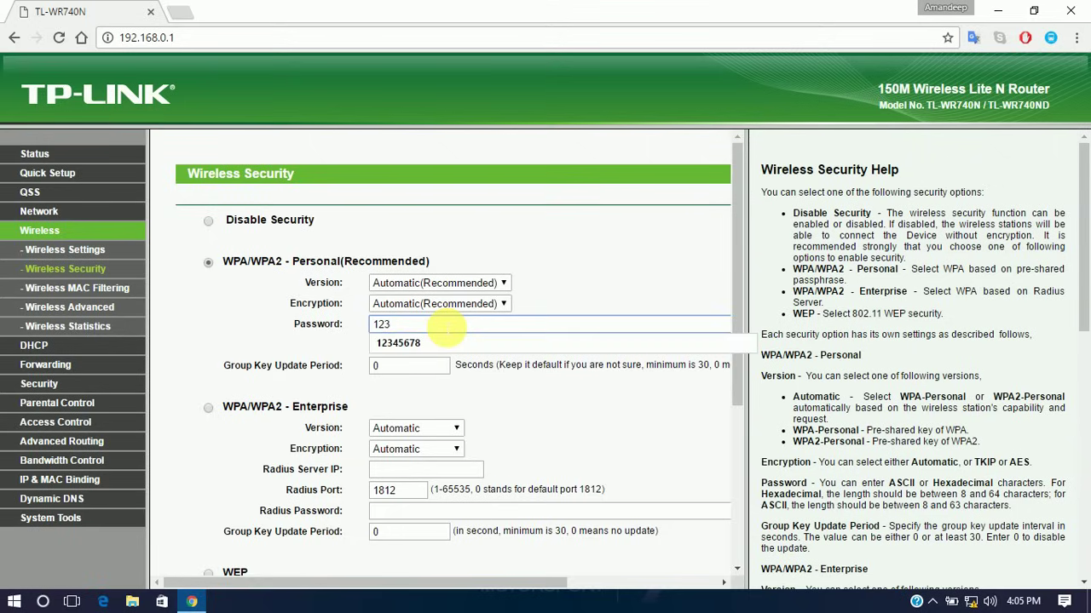
{"action": "left_click", "coordinate": [460, 344]}
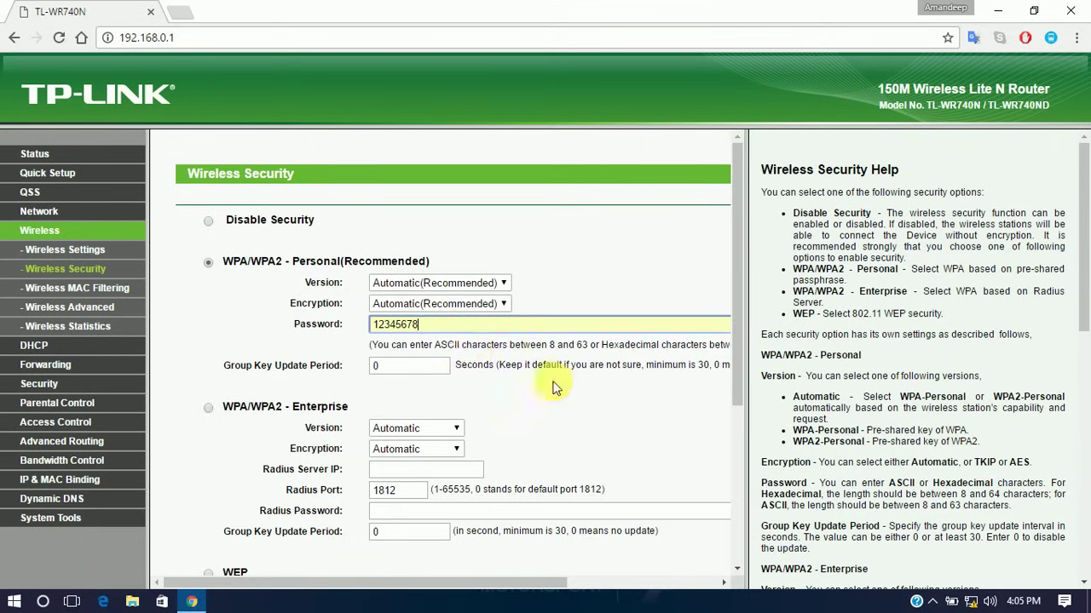
{"action": "scroll", "coordinate": [555, 384], "scroll_direction": "down", "scroll_amount": 3}
{"action": "left_click", "coordinate": [423, 541]}
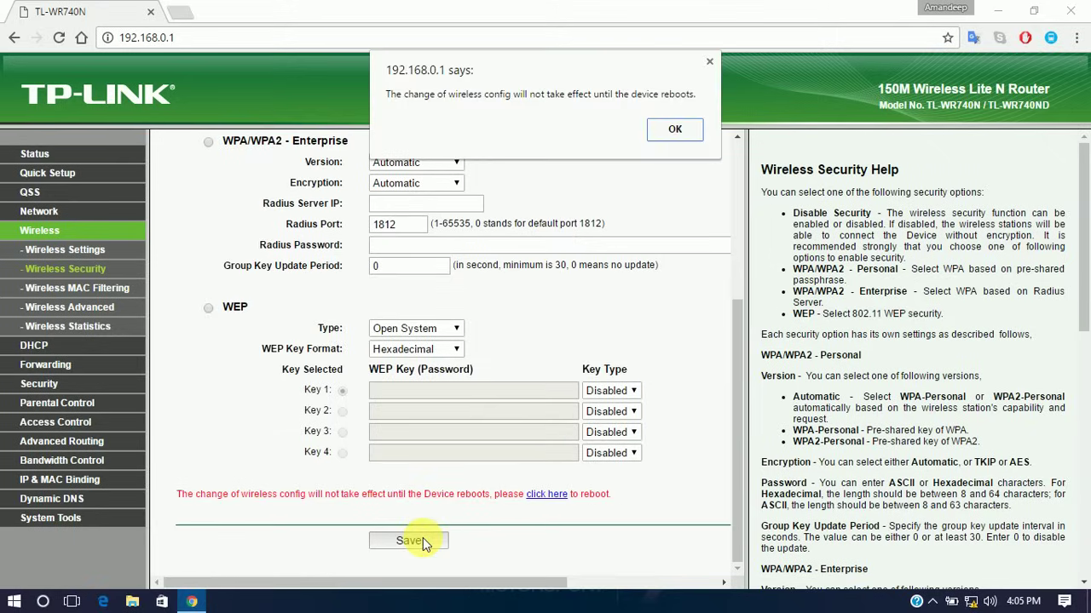
{"action": "left_click", "coordinate": [697, 127]}
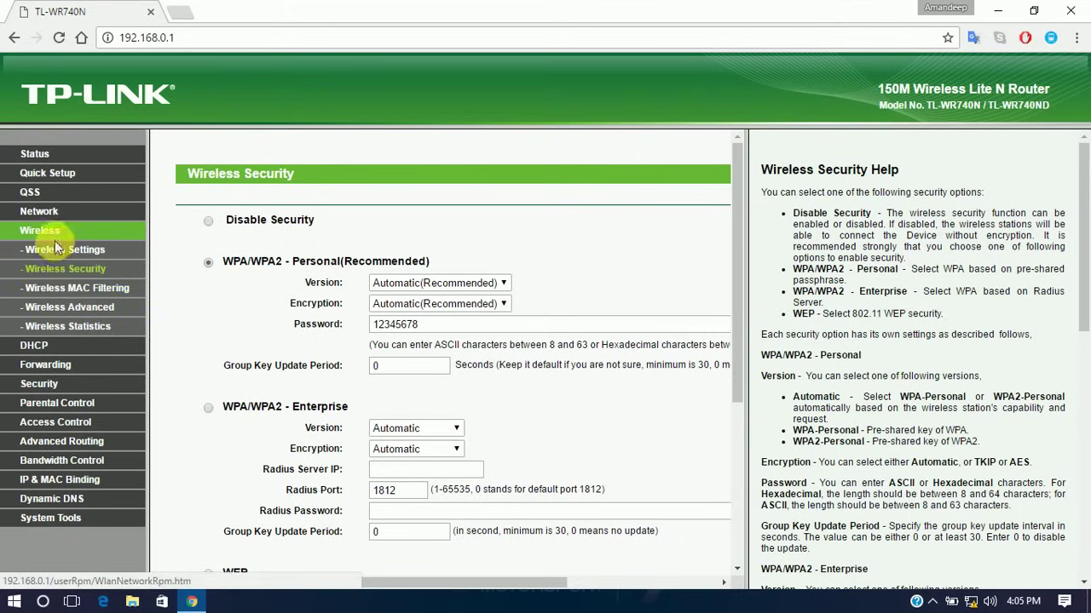
Set the DHCP Server to Disable on DHCP Settings and save
{"action": "left_click", "coordinate": [39, 345]}
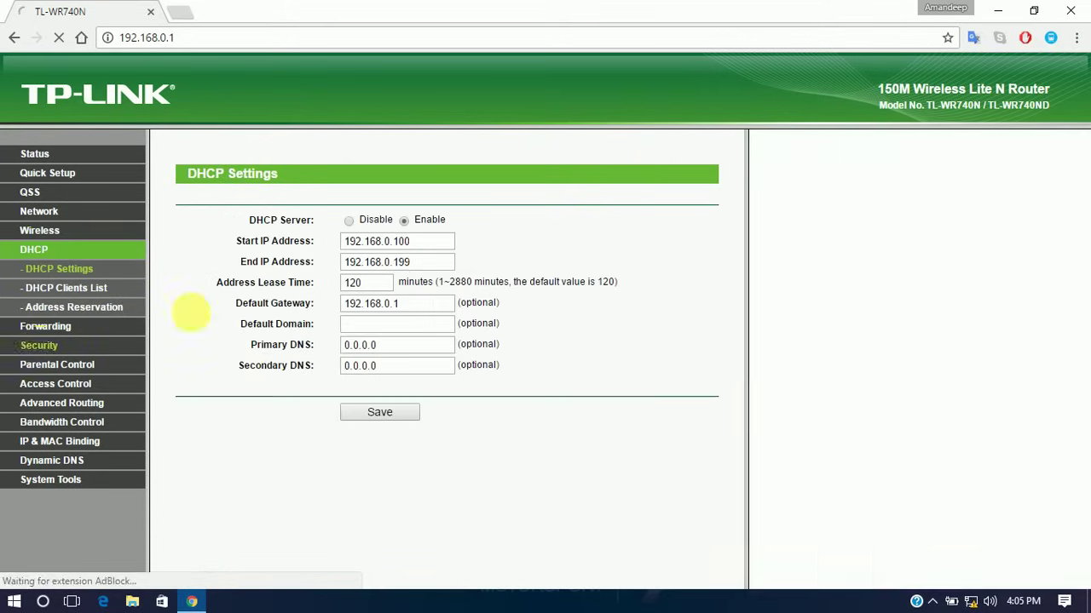
{"action": "left_click", "coordinate": [349, 219]}
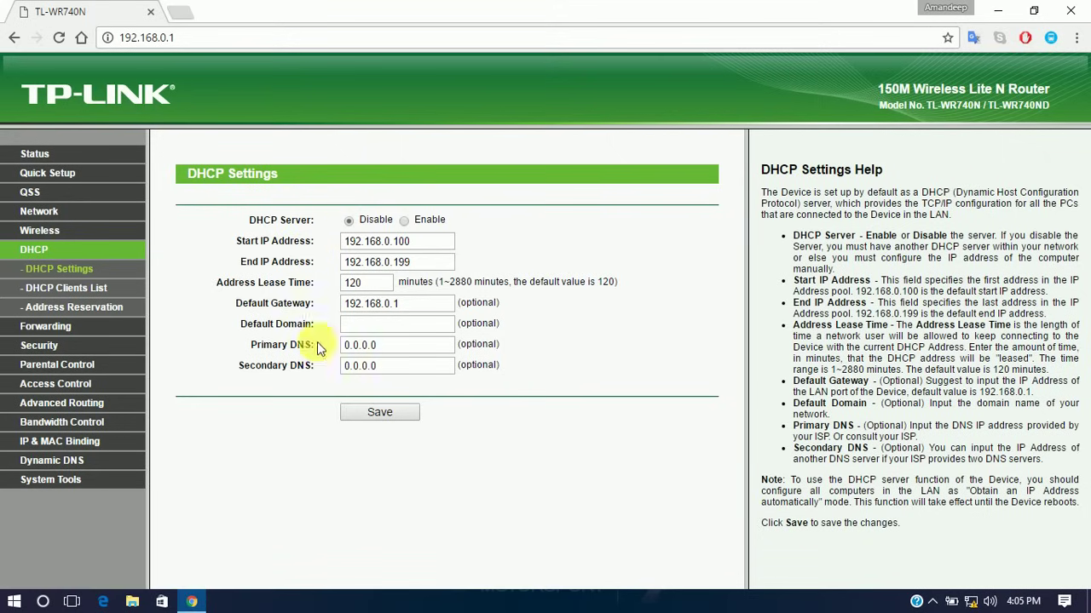
{"action": "left_click", "coordinate": [369, 410]}
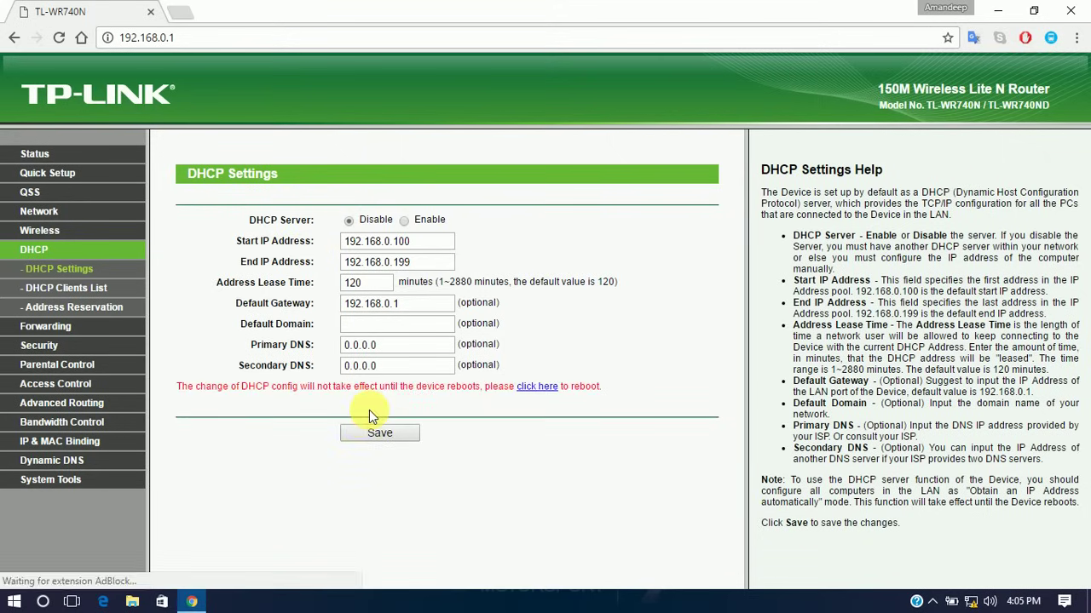
{"action": "left_click", "coordinate": [38, 218]}
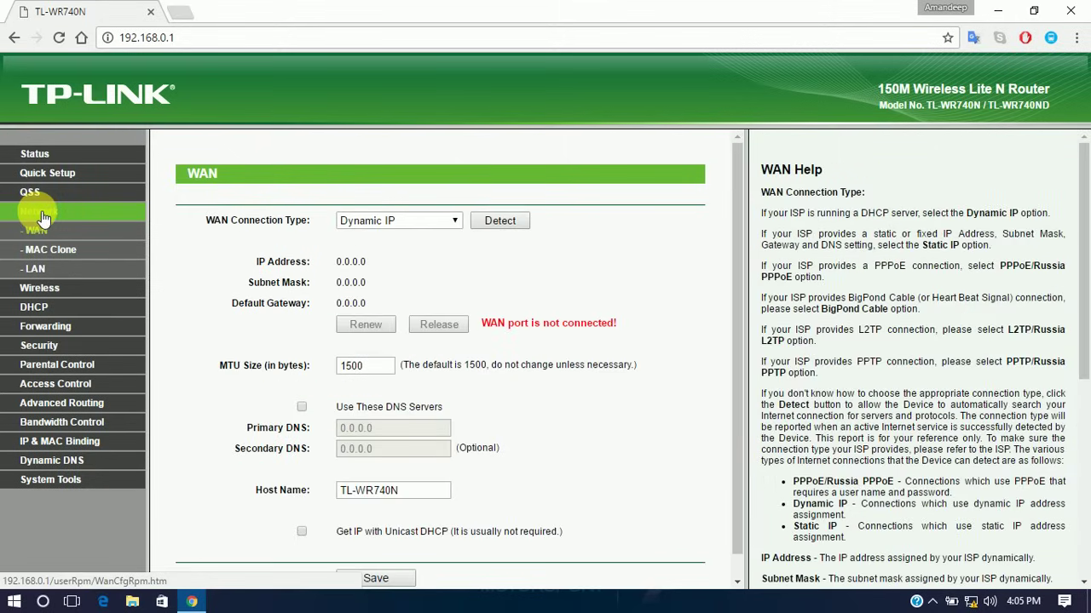
Change the LAN IP address from 192.168.0.1 to 192.168.0.10 and save it
{"action": "left_click", "coordinate": [34, 268]}
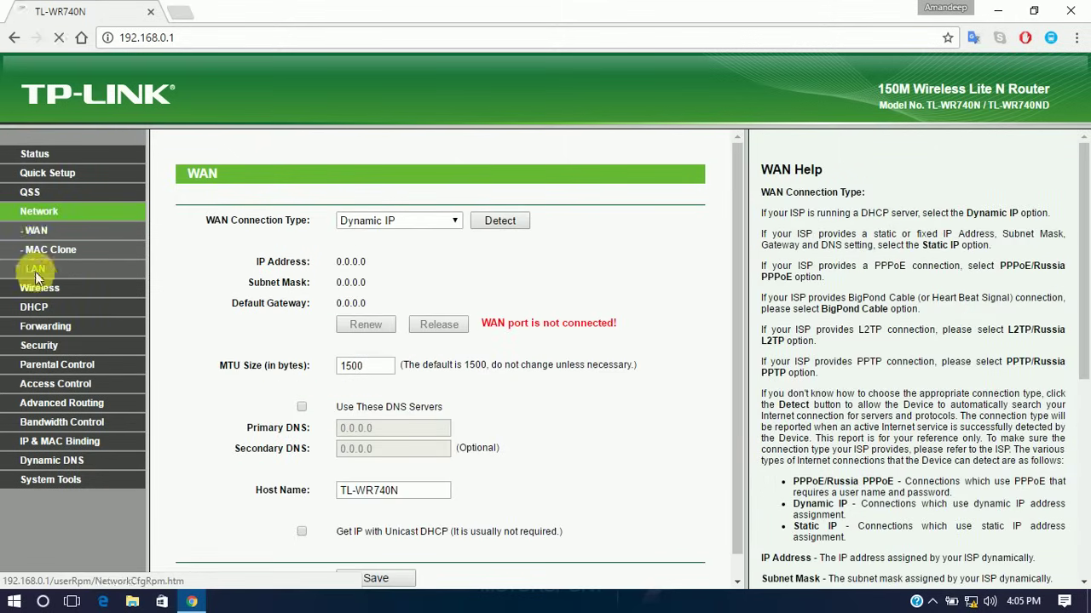
{"action": "left_click_drag", "start_coordinate": [259, 241], "coordinate": [311, 241]}
{"action": "left_click", "coordinate": [416, 243]}
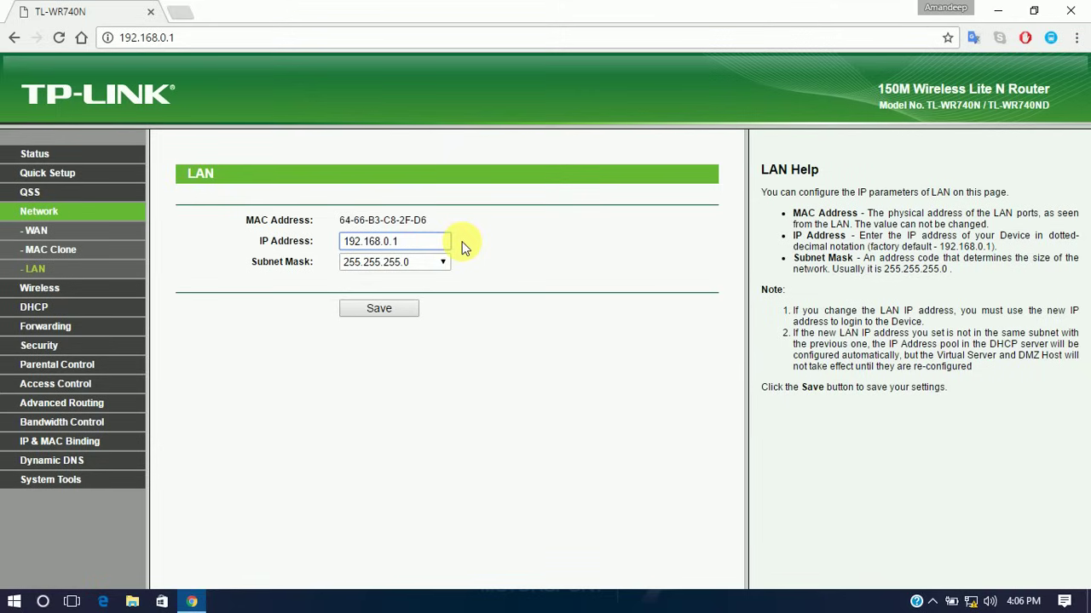
{"action": "type", "text": "0"}
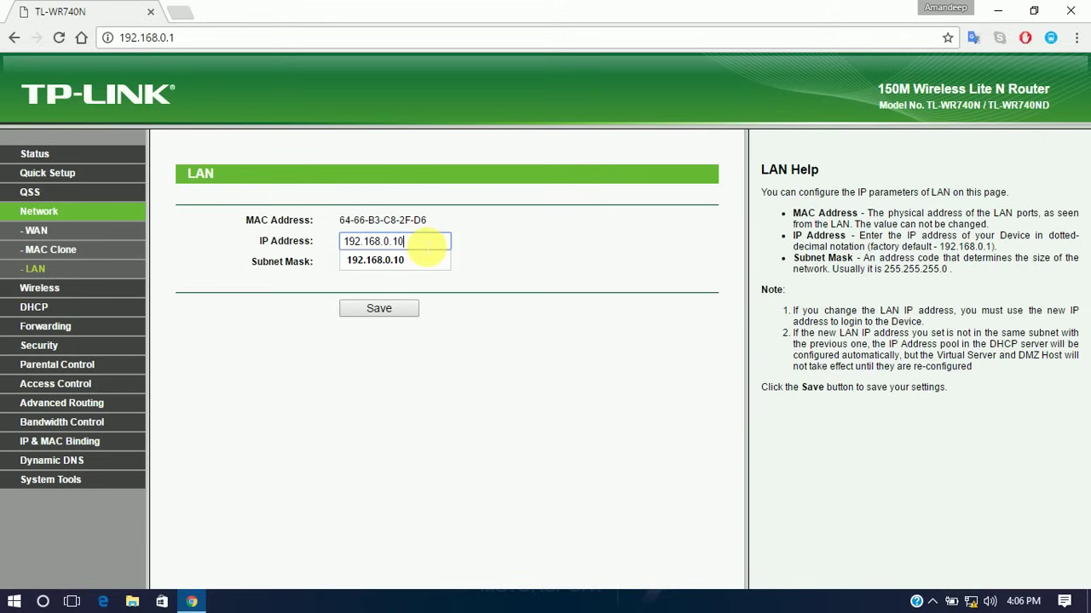
{"action": "left_click", "coordinate": [392, 308]}
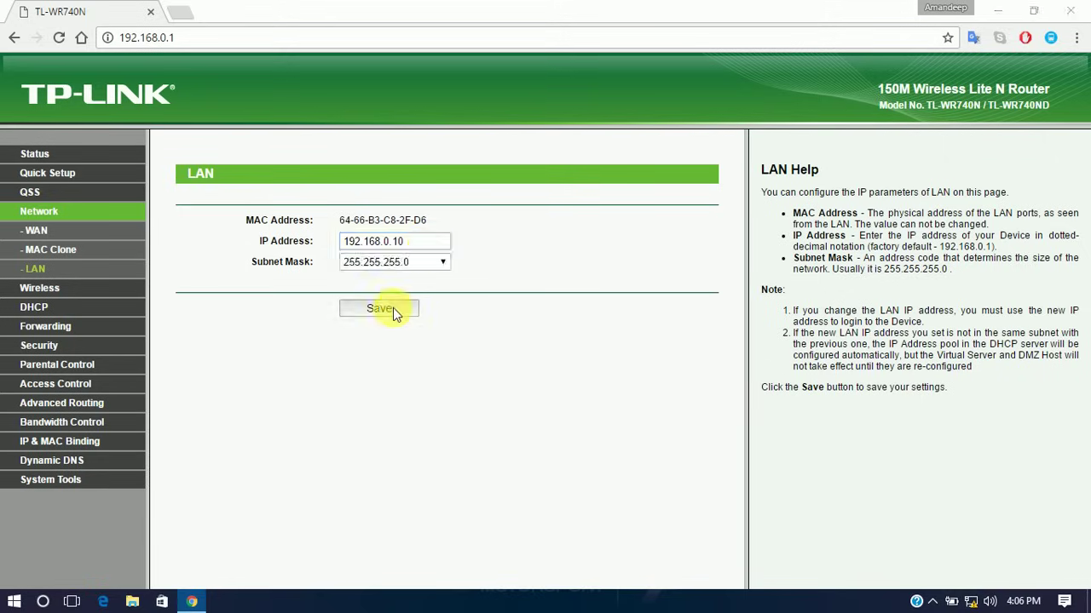
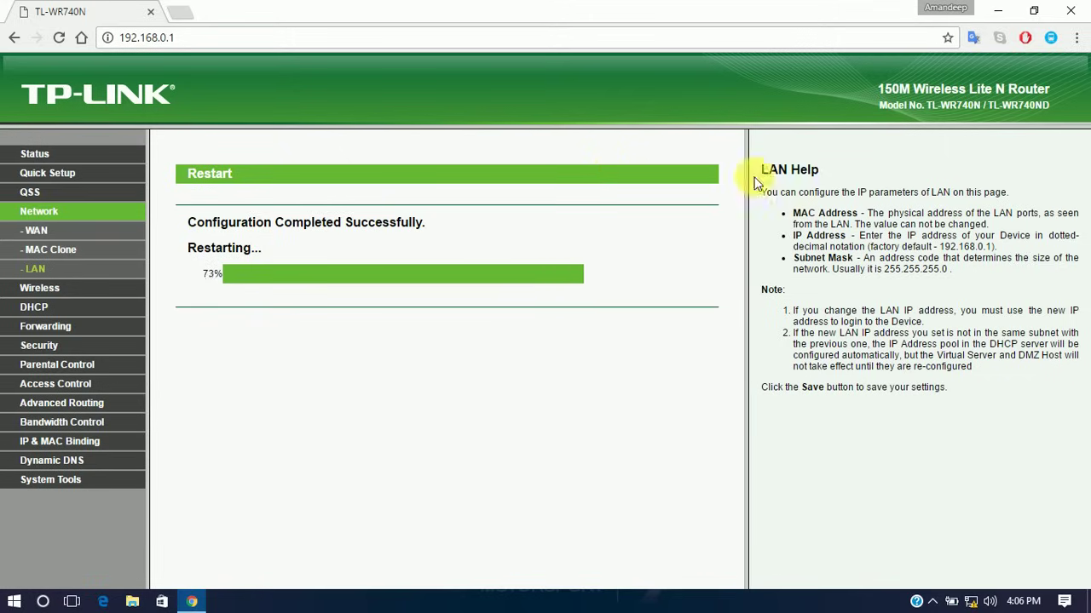
Check the computer's network connection status while the router restarts at 192.168.0.10
{"action": "left_click", "coordinate": [971, 601]}
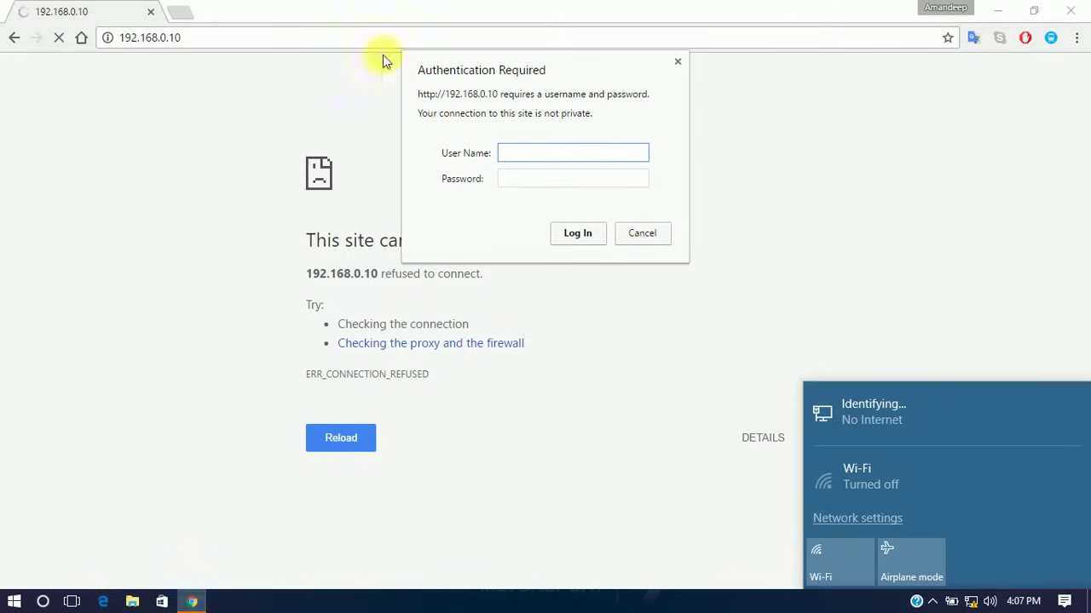
Load google.com in a new Chrome tab, then confirm the tray network status reads Connected
{"action": "left_click", "coordinate": [174, 18]}
{"action": "left_click", "coordinate": [177, 14]}
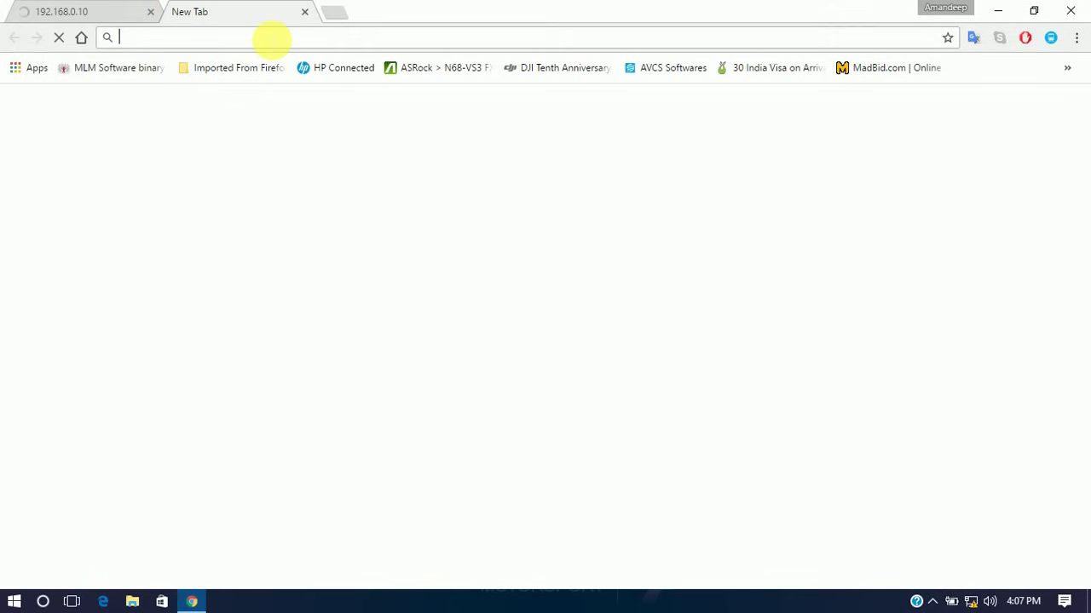
{"action": "type", "text": "g"}
{"action": "key", "text": "BackSpace"}
{"action": "type", "text": "oo"}
{"action": "key", "text": "BackSpace"}
{"action": "key", "text": "BackSpace"}
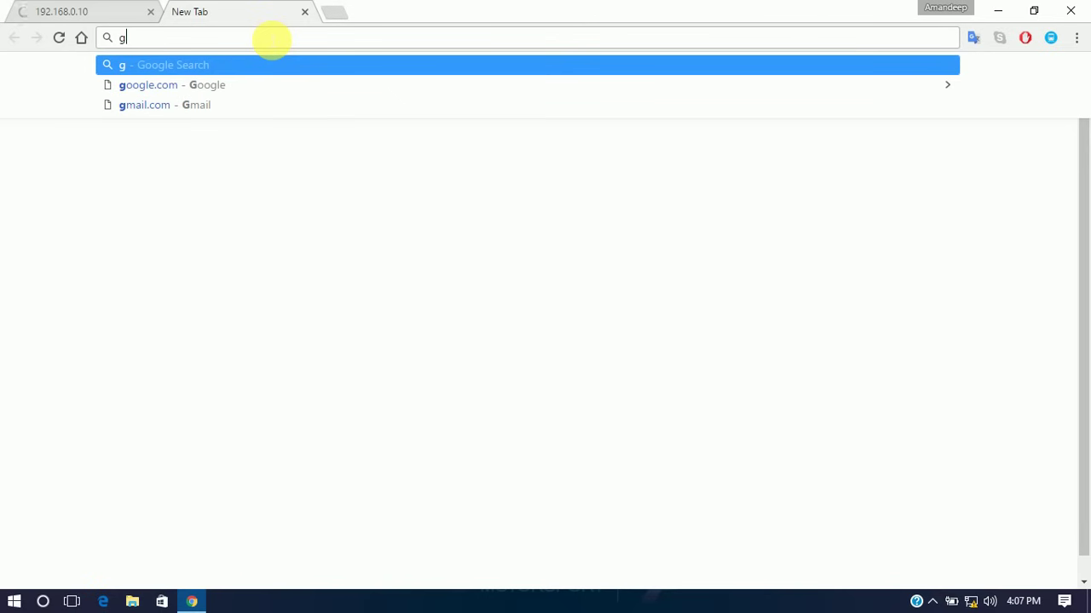
{"action": "type", "text": "oogle.com"}
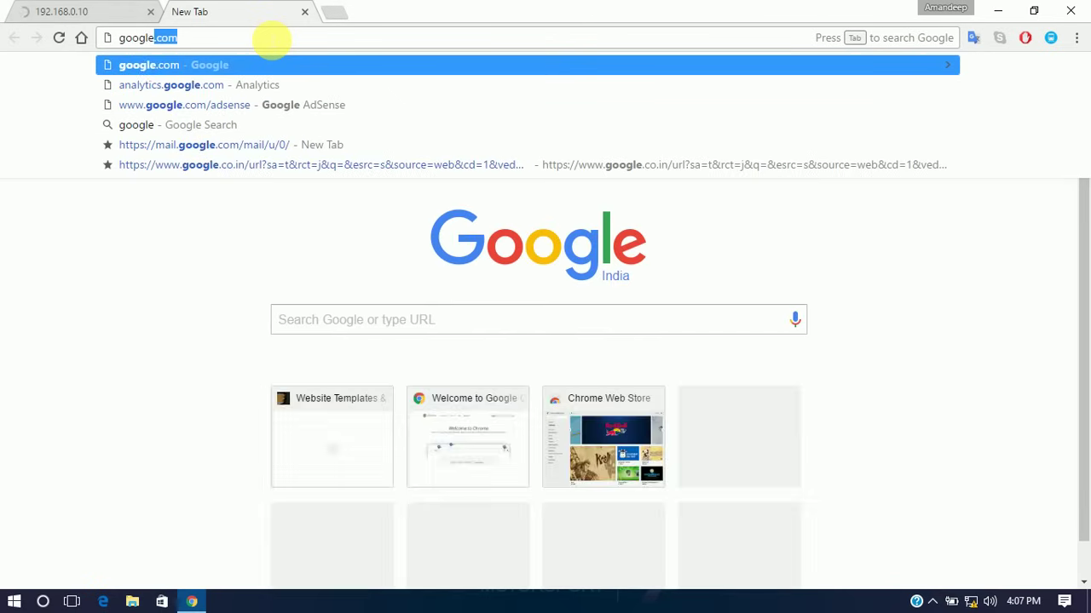
{"action": "key", "text": "Return"}
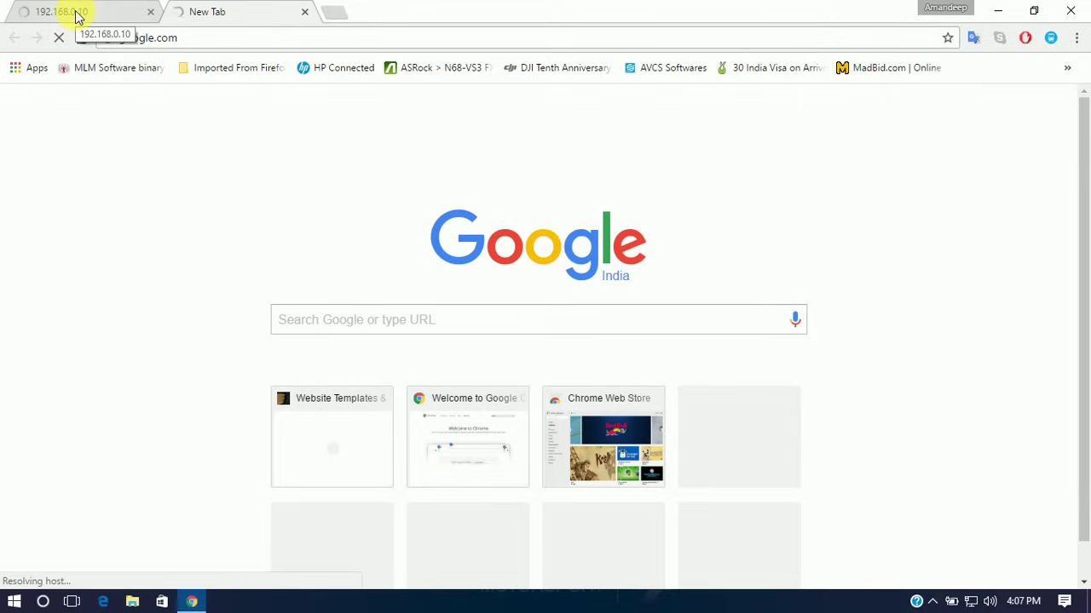
{"action": "left_click", "coordinate": [972, 601]}
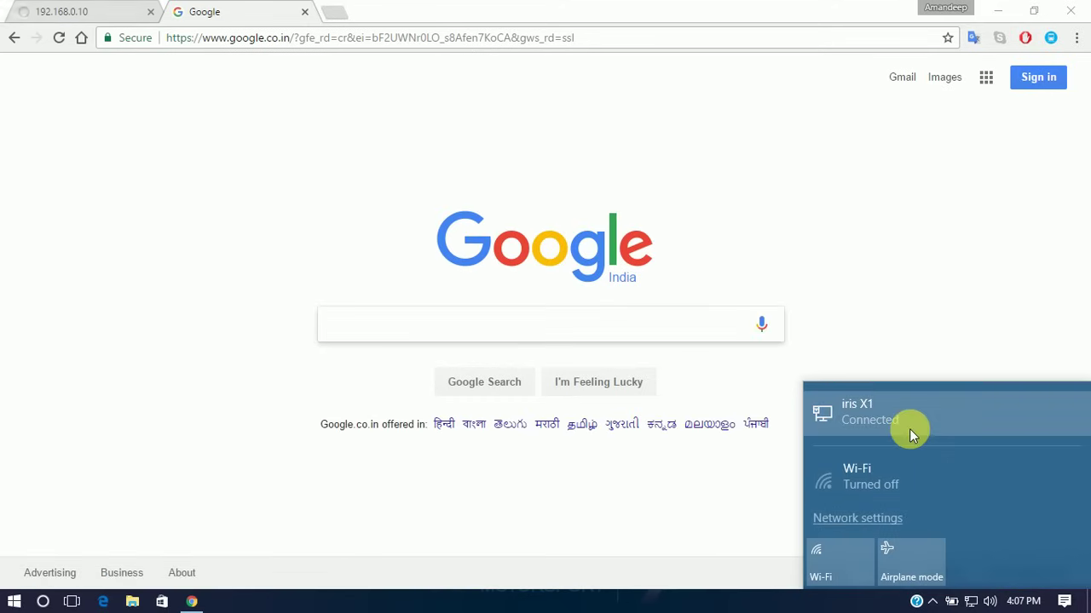
{"action": "left_click", "coordinate": [150, 324]}
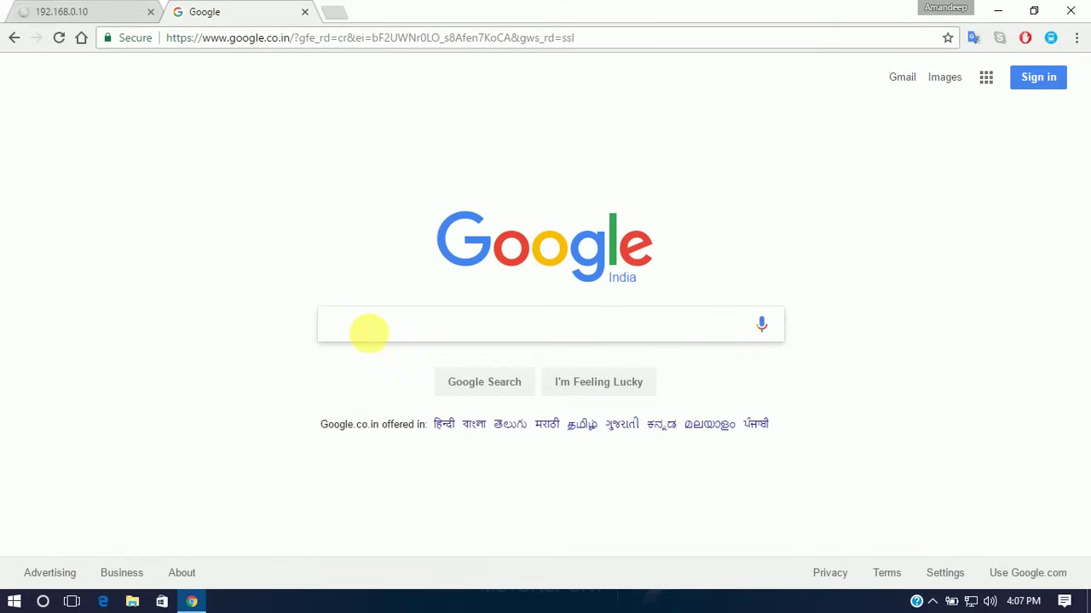